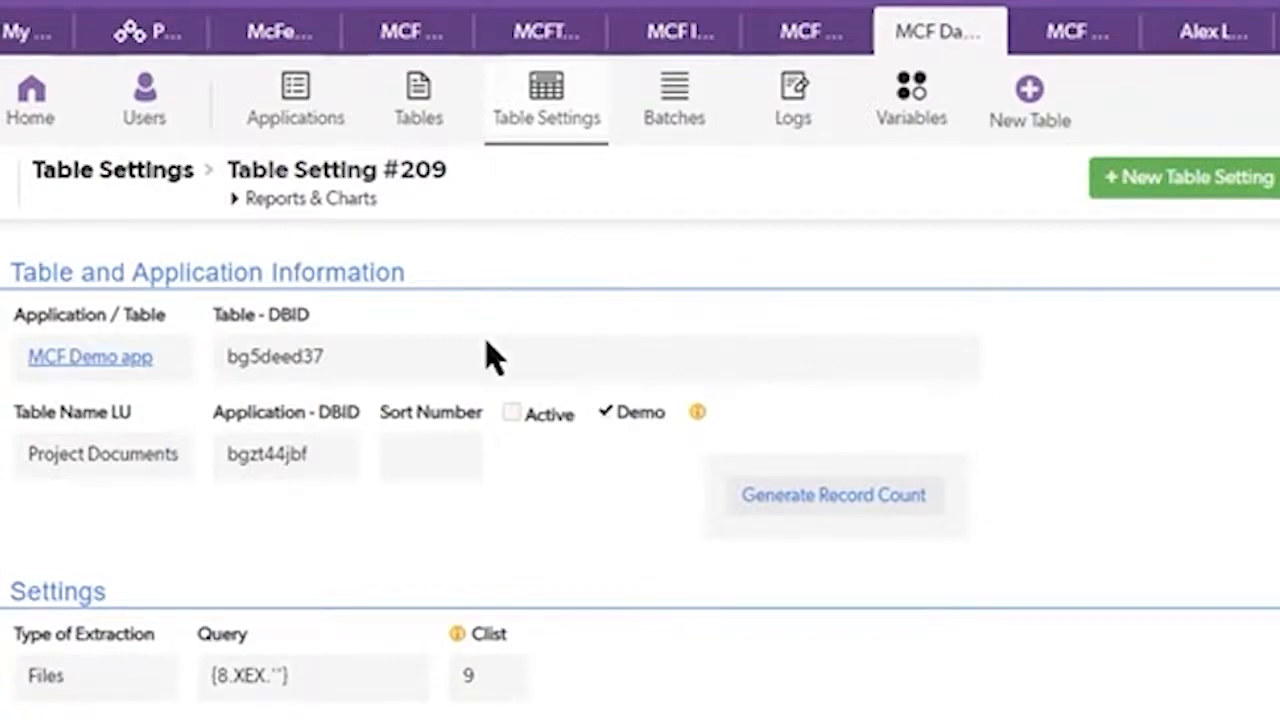
Review the Project Documents extraction settings: Query, Clist, File Attachment Clist and Folder Structure.
scroll(490, 356, "down", 2)
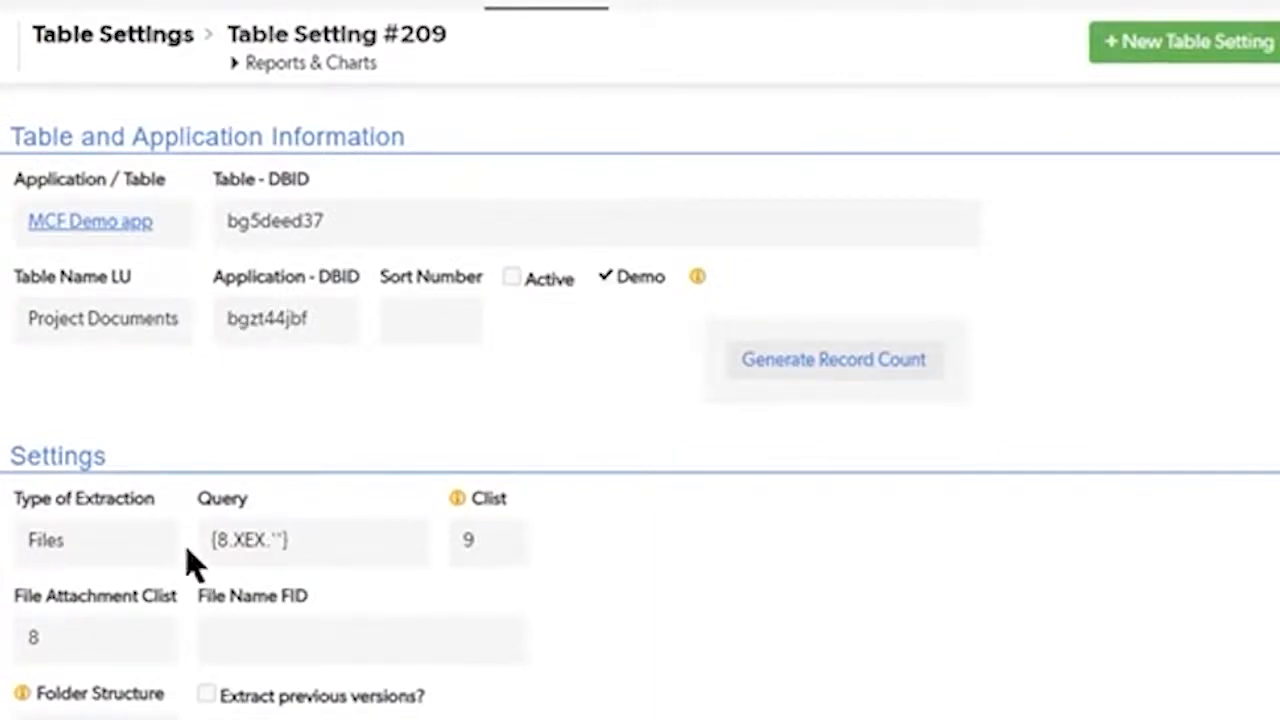
left_click_drag(214, 541, 270, 540)
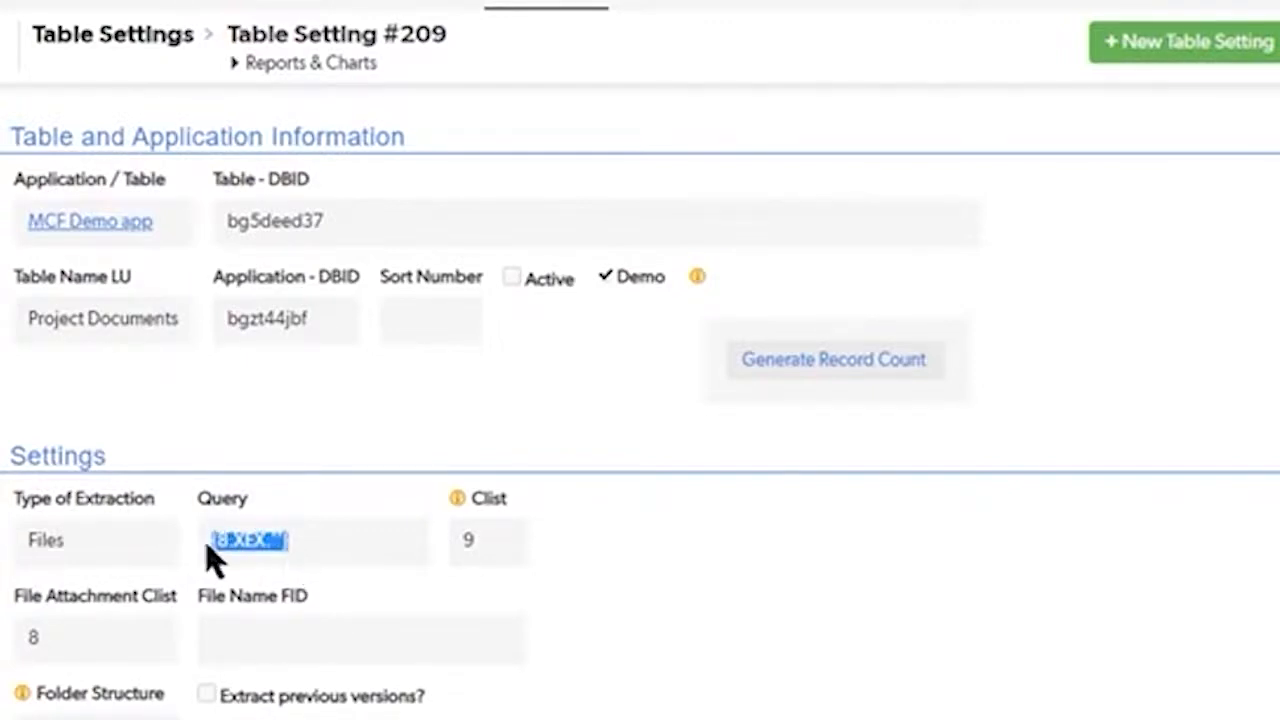
left_click(481, 542)
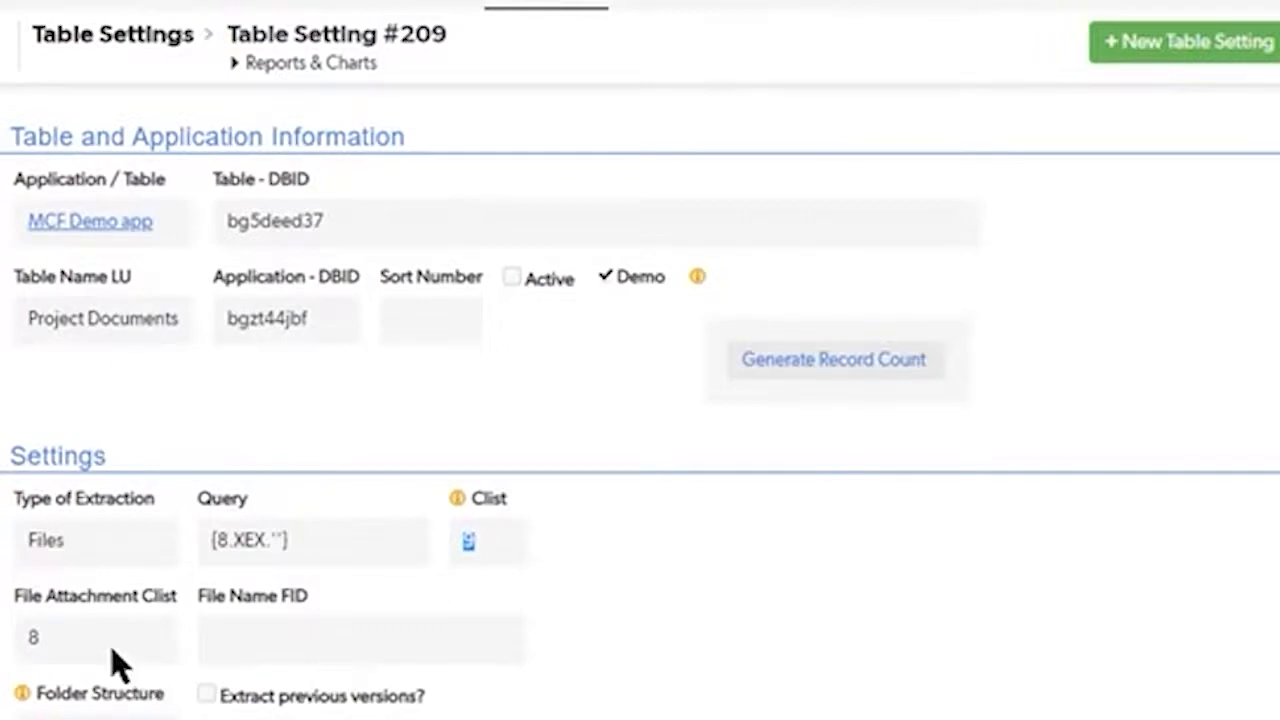
scroll(115, 660, "down", 2)
left_click(34, 506)
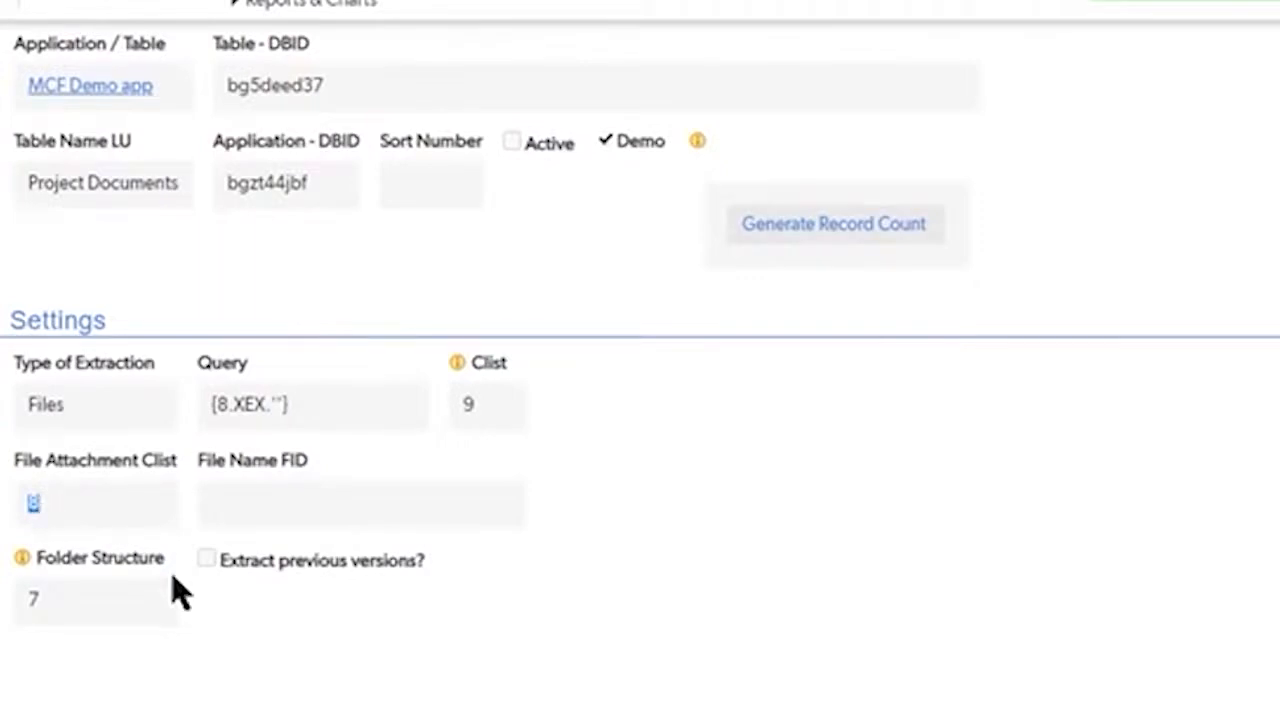
double_click(43, 604)
scroll(223, 614, "up", 3)
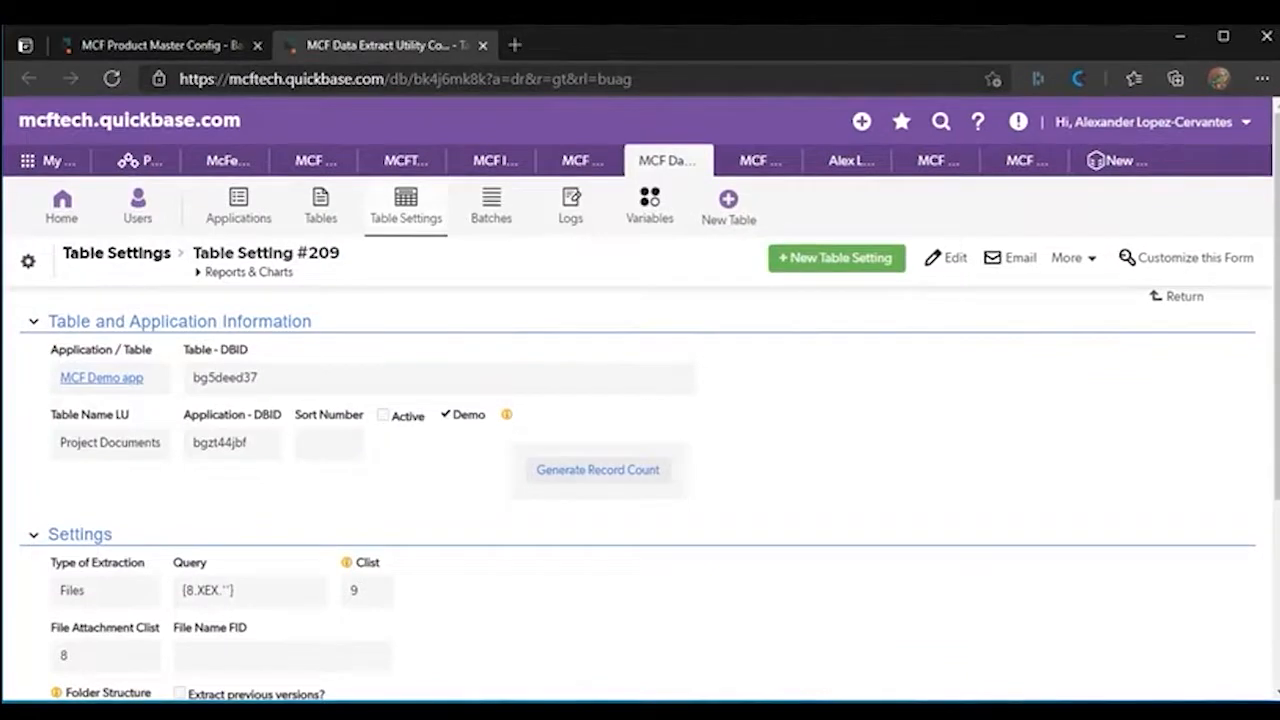
Switch to the Debug folder in File Explorer, run DocumentExtractUtility.exe and start a new extraction batch.
key("alt+Tab")
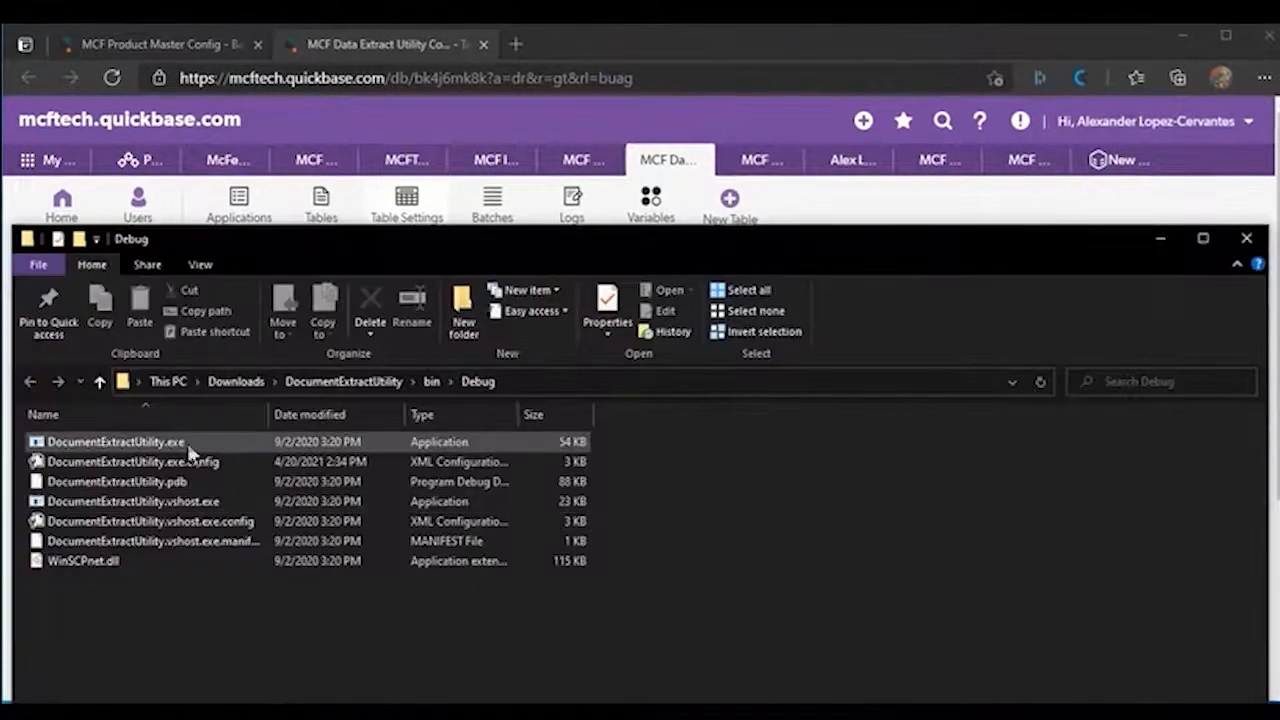
double_click(150, 442)
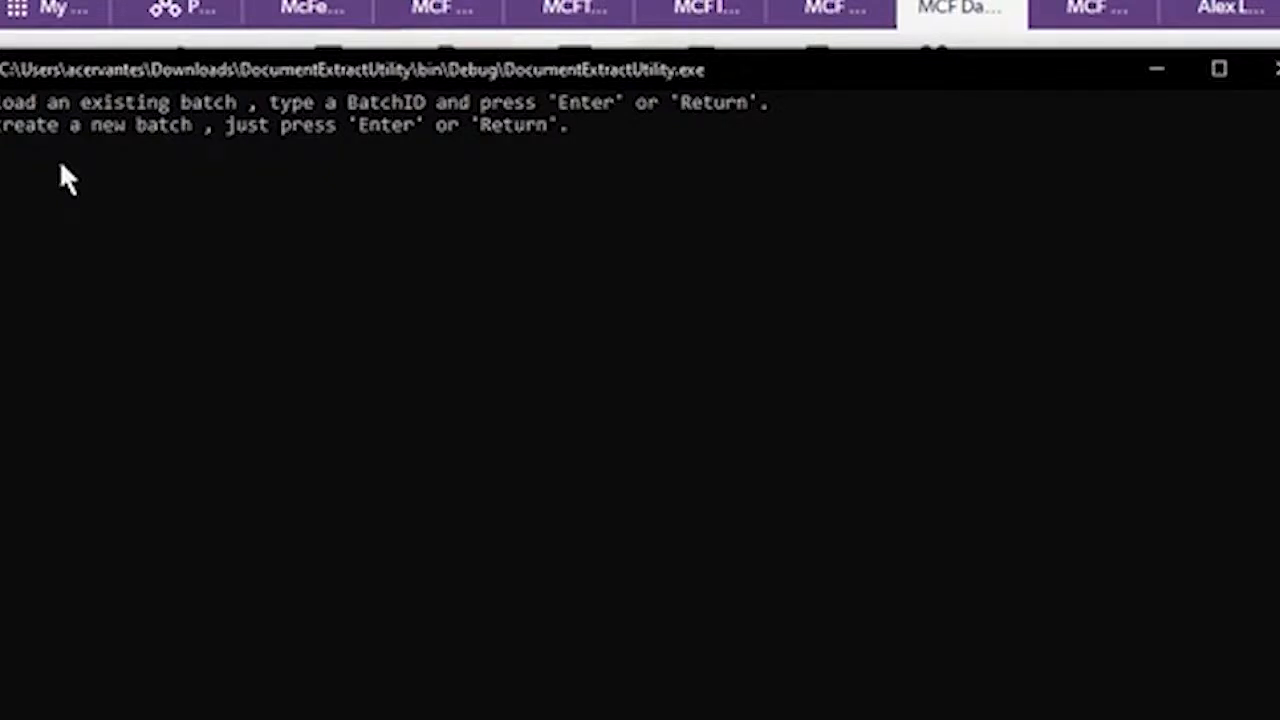
key("Return")
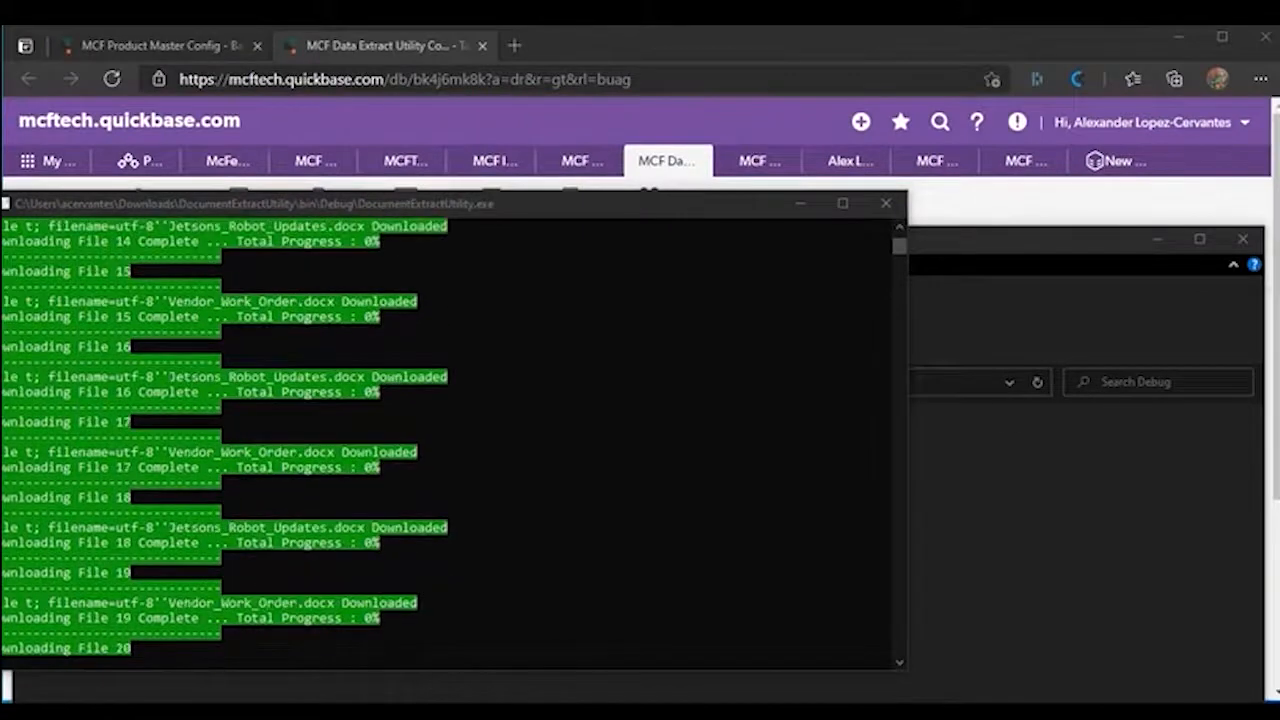
Check the project folders and CSV log in the MCF File Extract Files folder, then return to the extraction console.
key("alt+Tab")
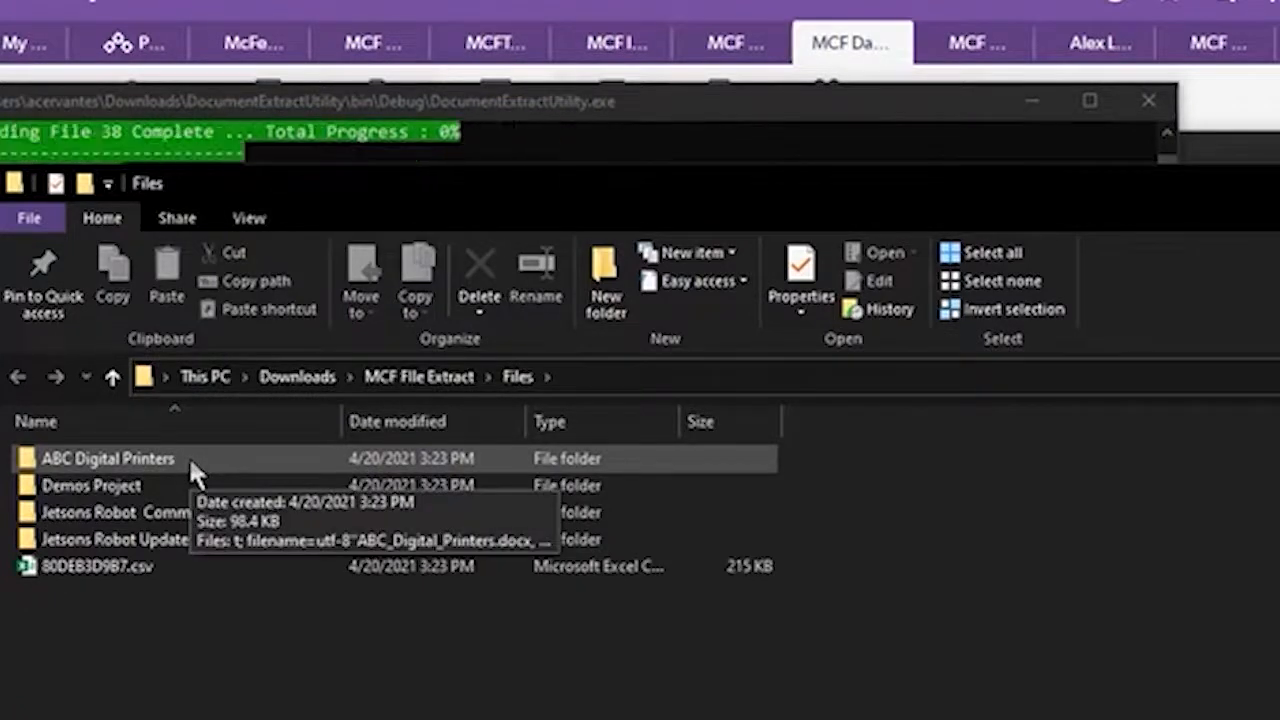
left_click(182, 567)
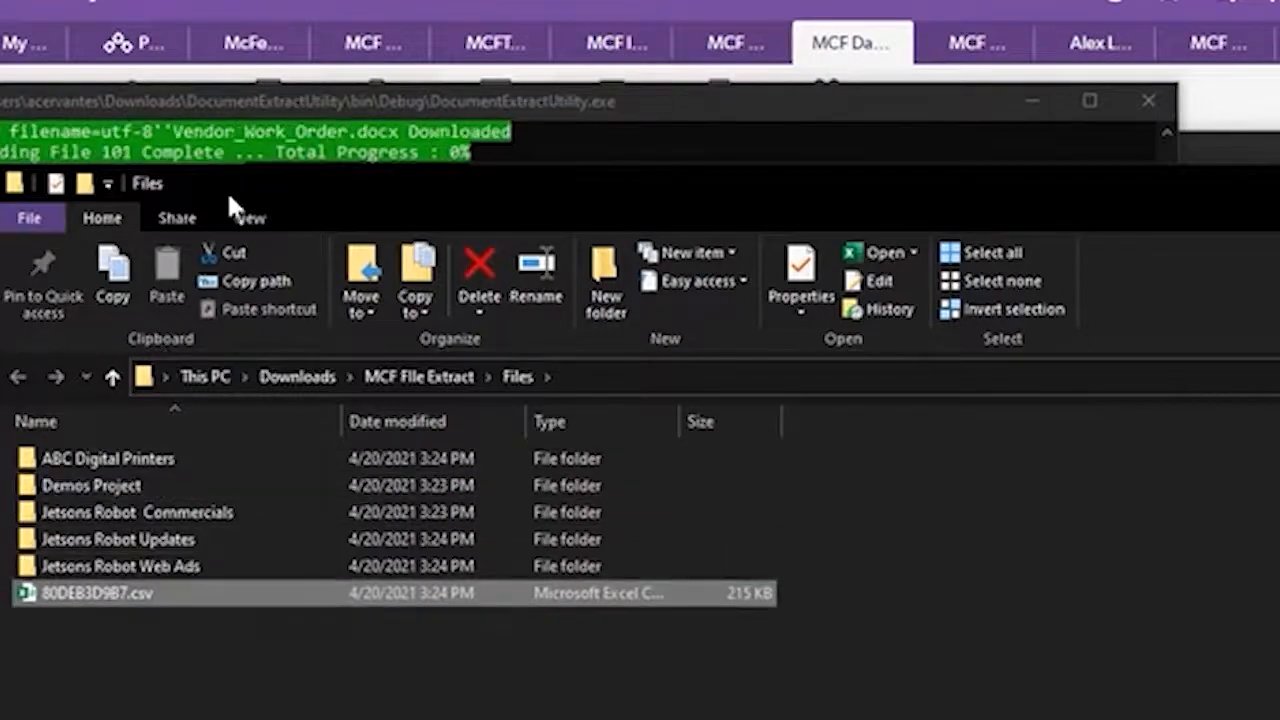
left_click(244, 93)
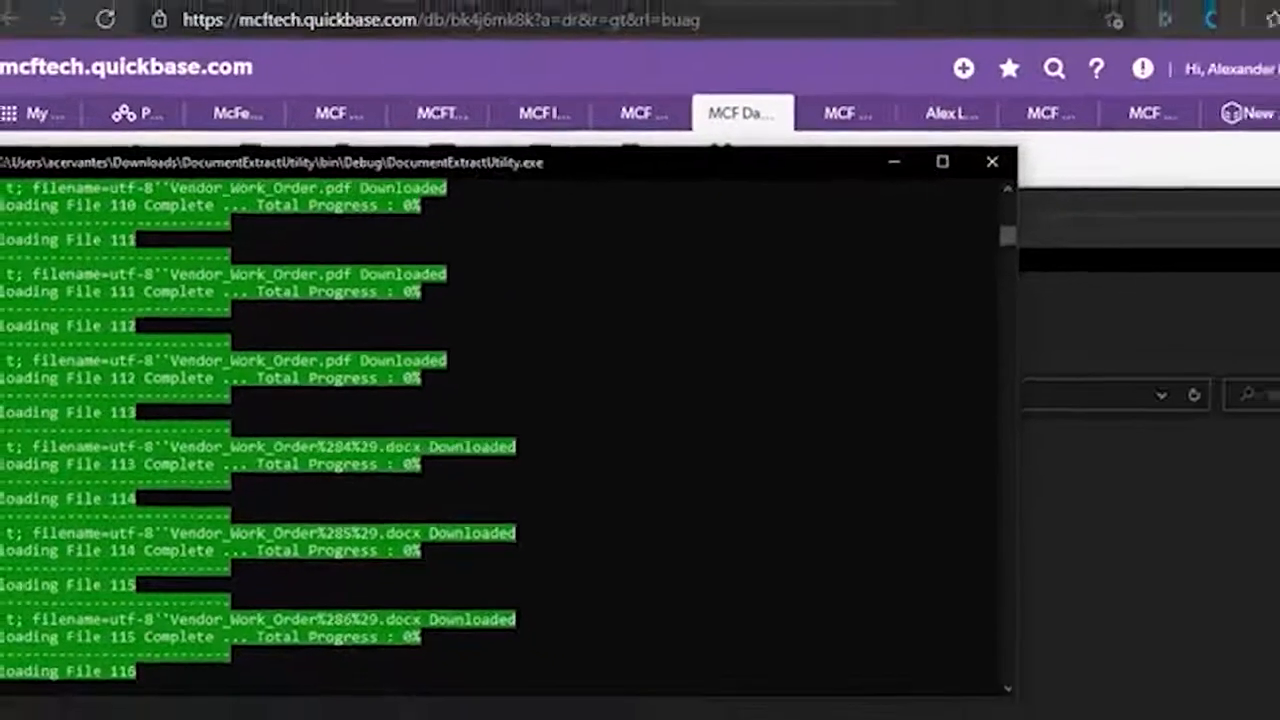
Switch to the Quickbase table setting in the browser and generate the record count for Project Documents.
left_click(269, 541)
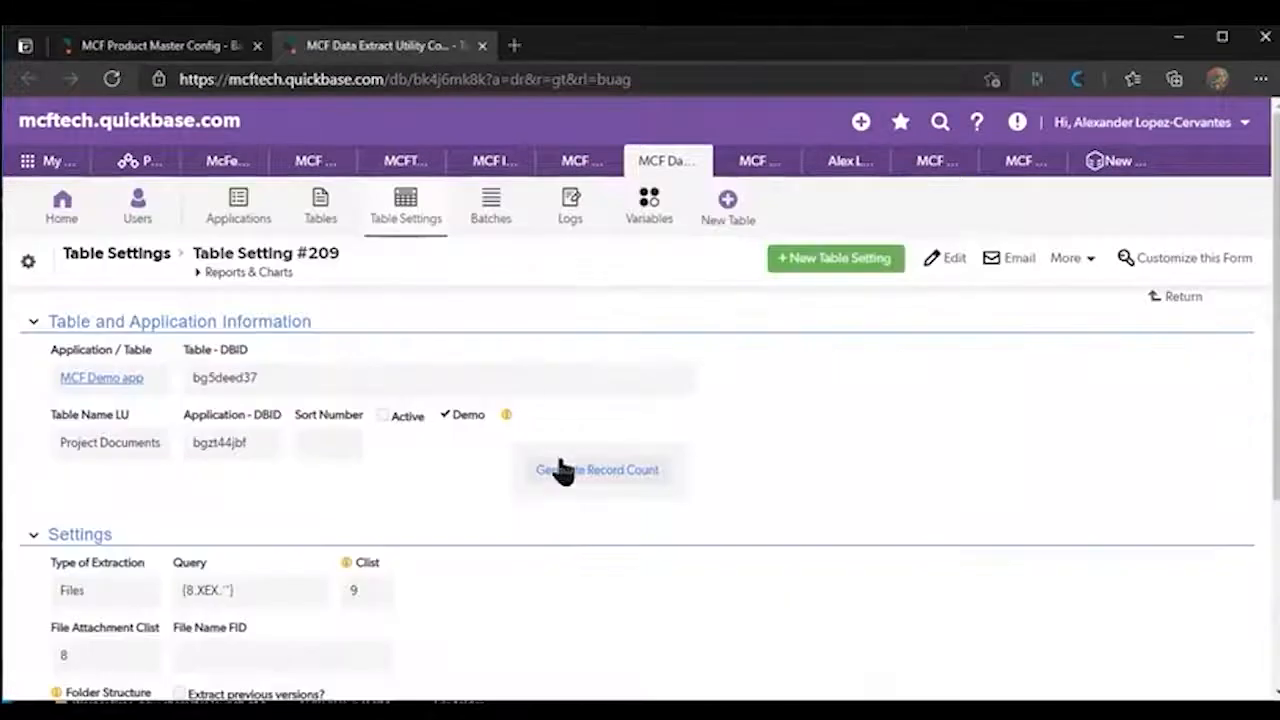
left_click(560, 470)
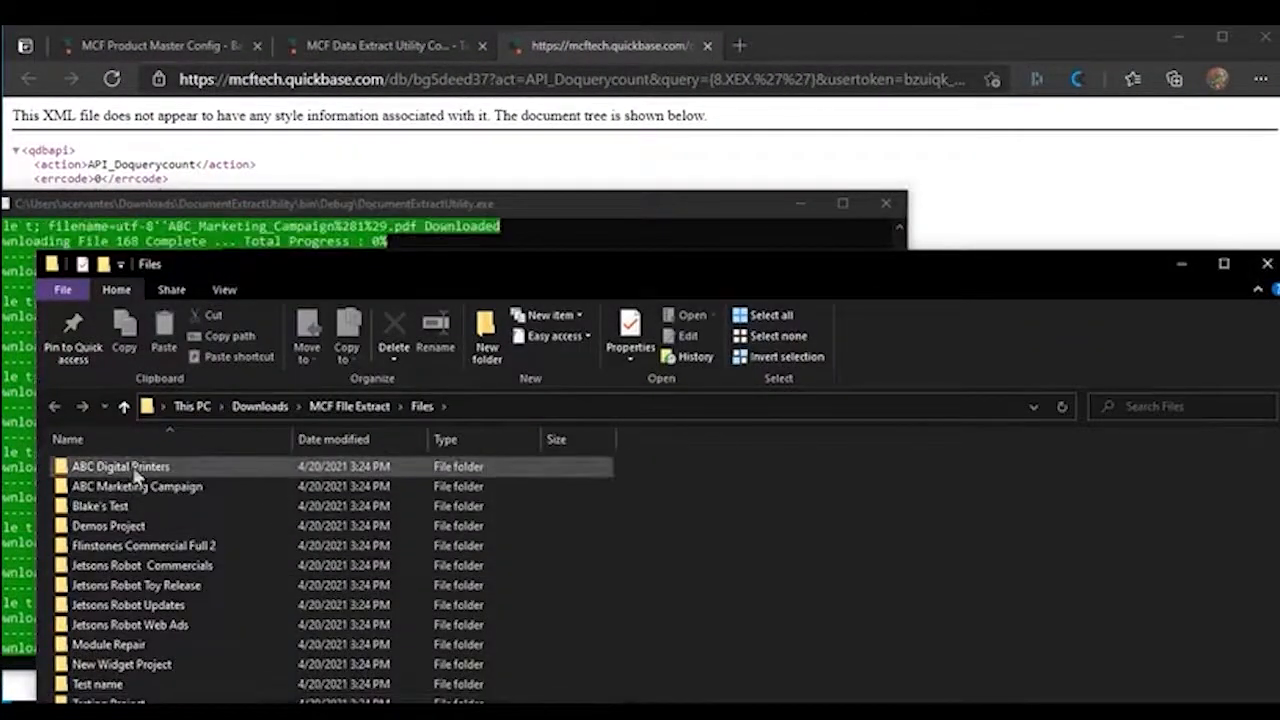
Open the ABC_Digital_Printers (1) PDF from the extracted ABC Digital Printers folder to inspect it, then minimize the PDF viewer.
double_click(172, 467)
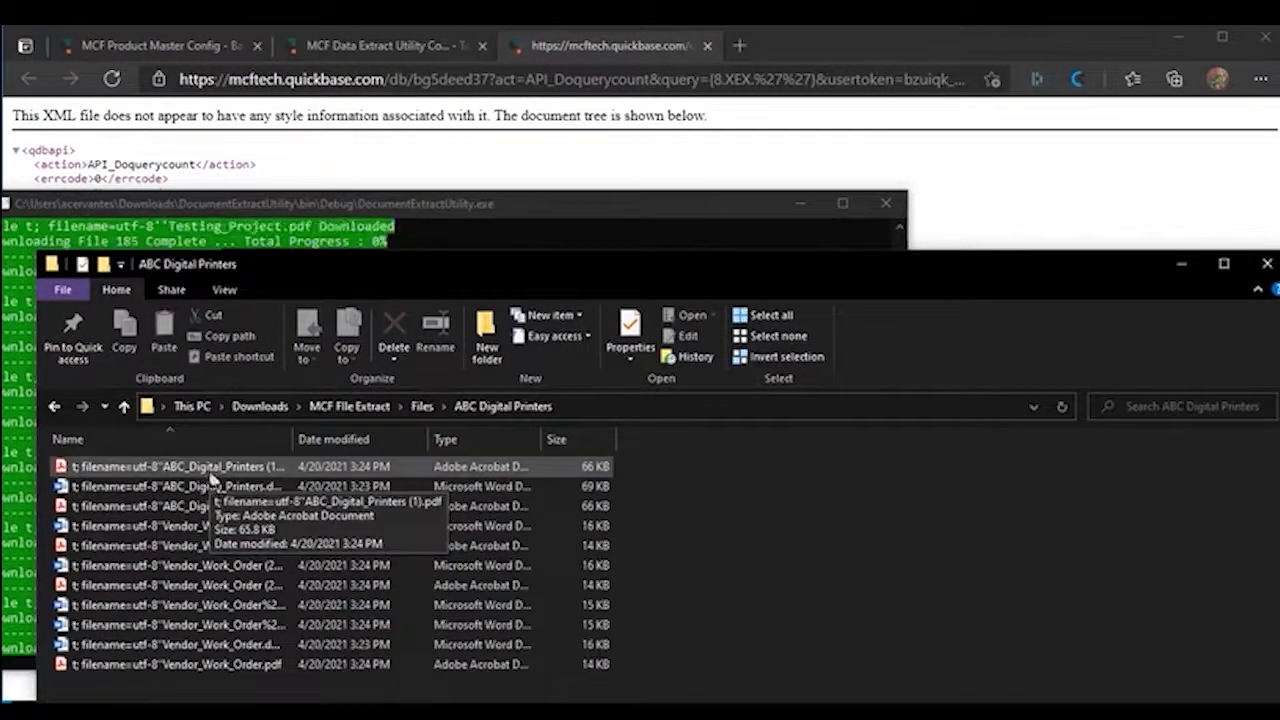
left_click(208, 471)
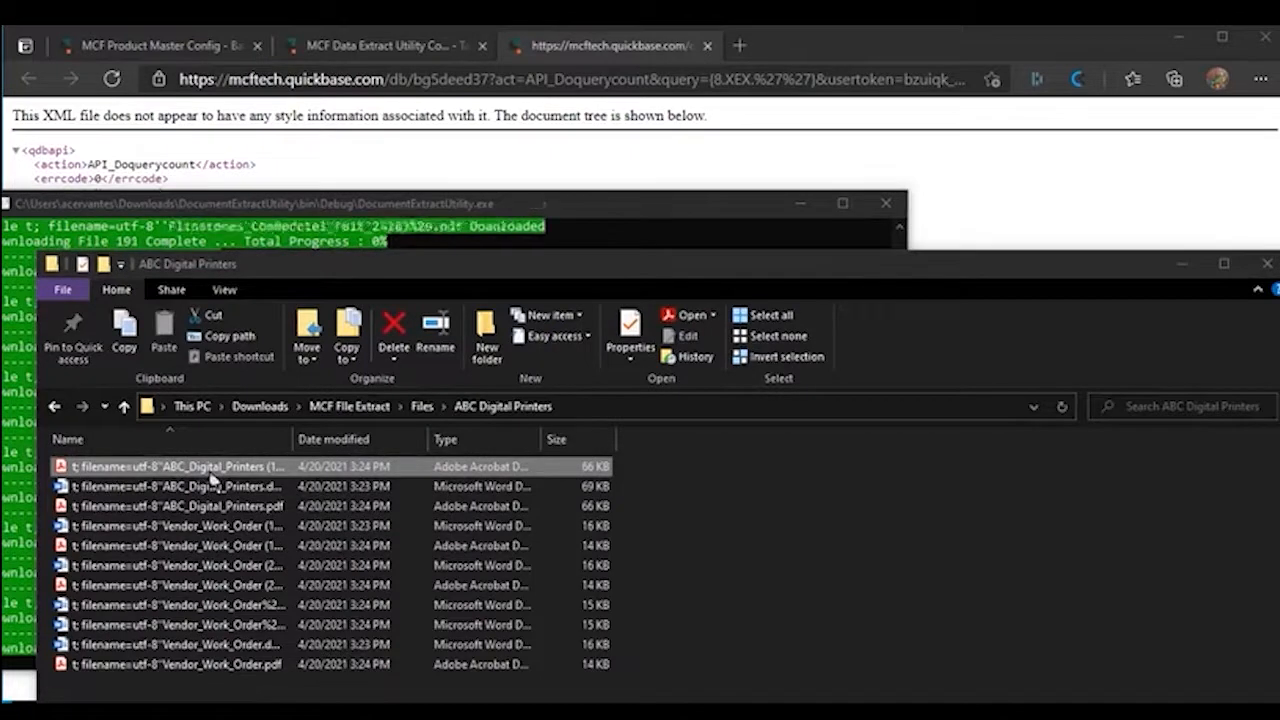
double_click(210, 470)
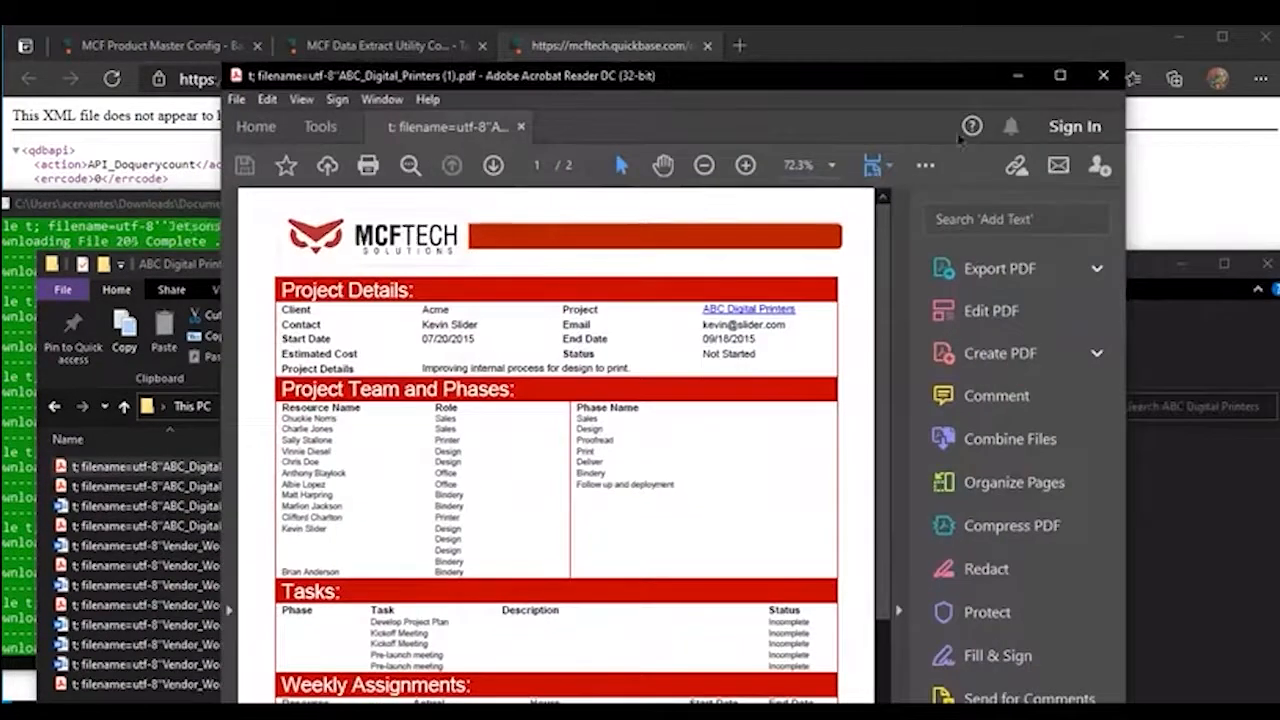
left_click(1018, 77)
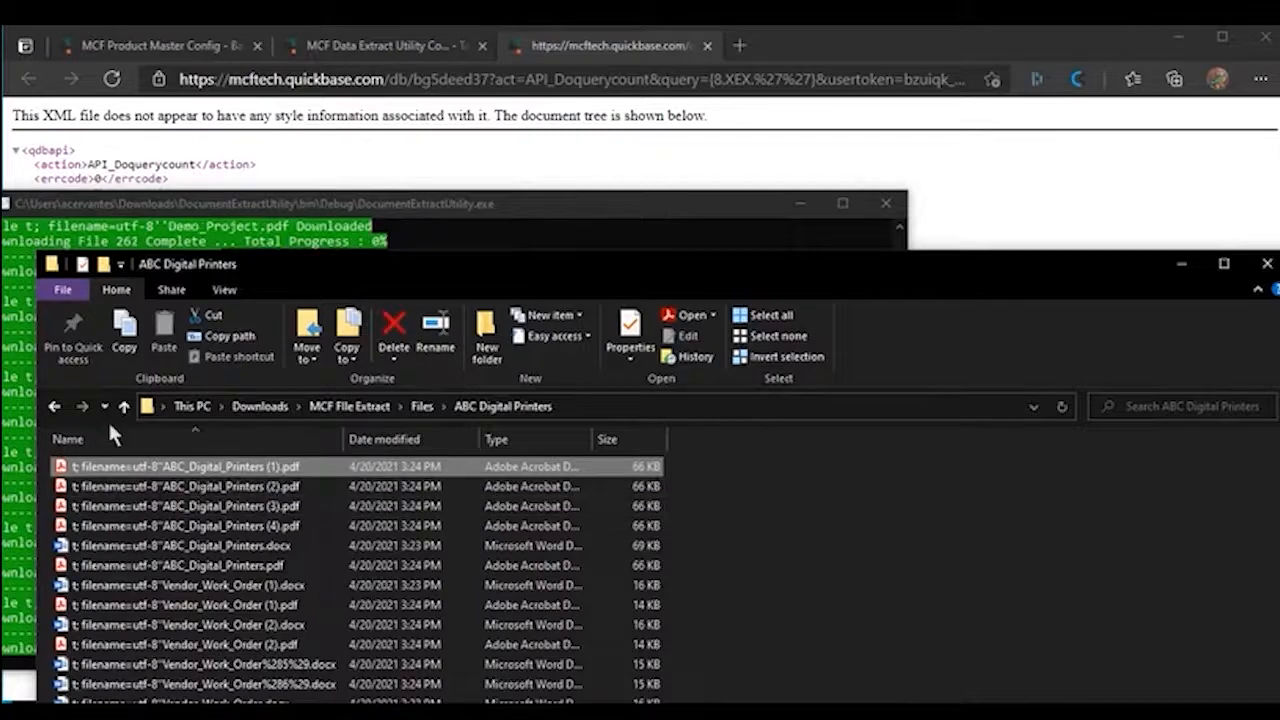
View the extracted files in the ABC Marketing Campaign folder and return to the Files folder.
left_click(54, 408)
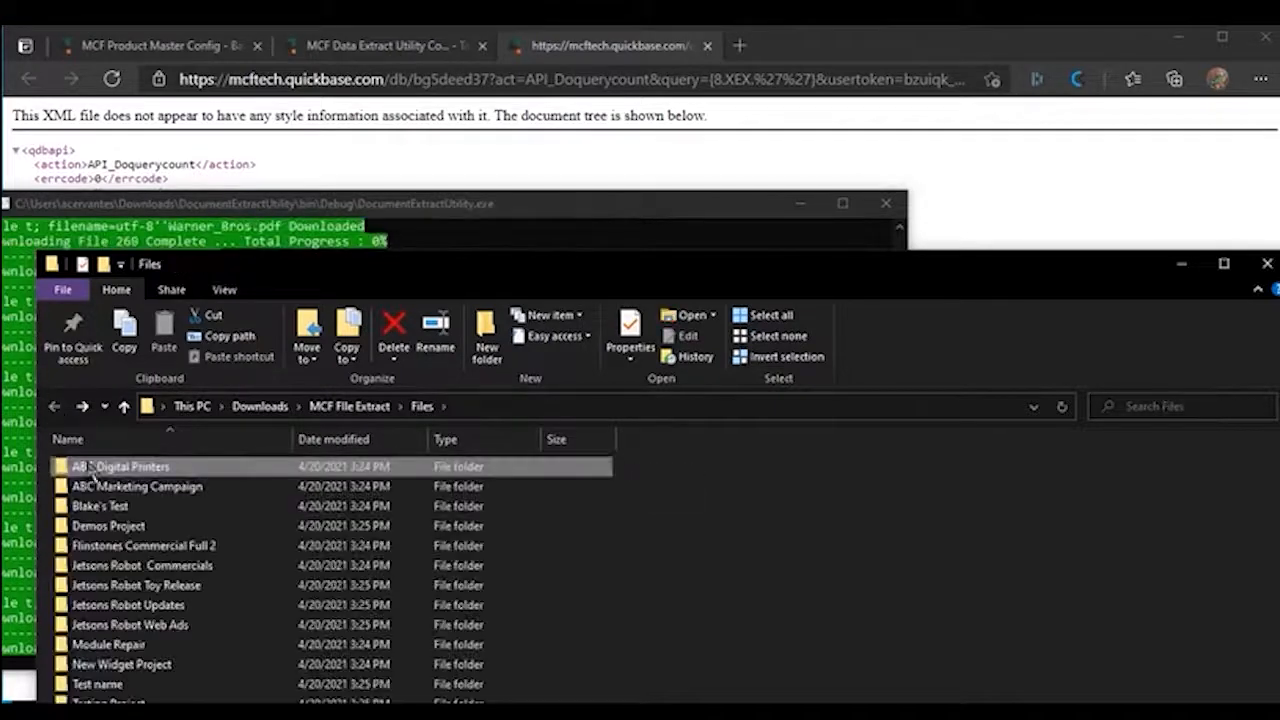
double_click(95, 486)
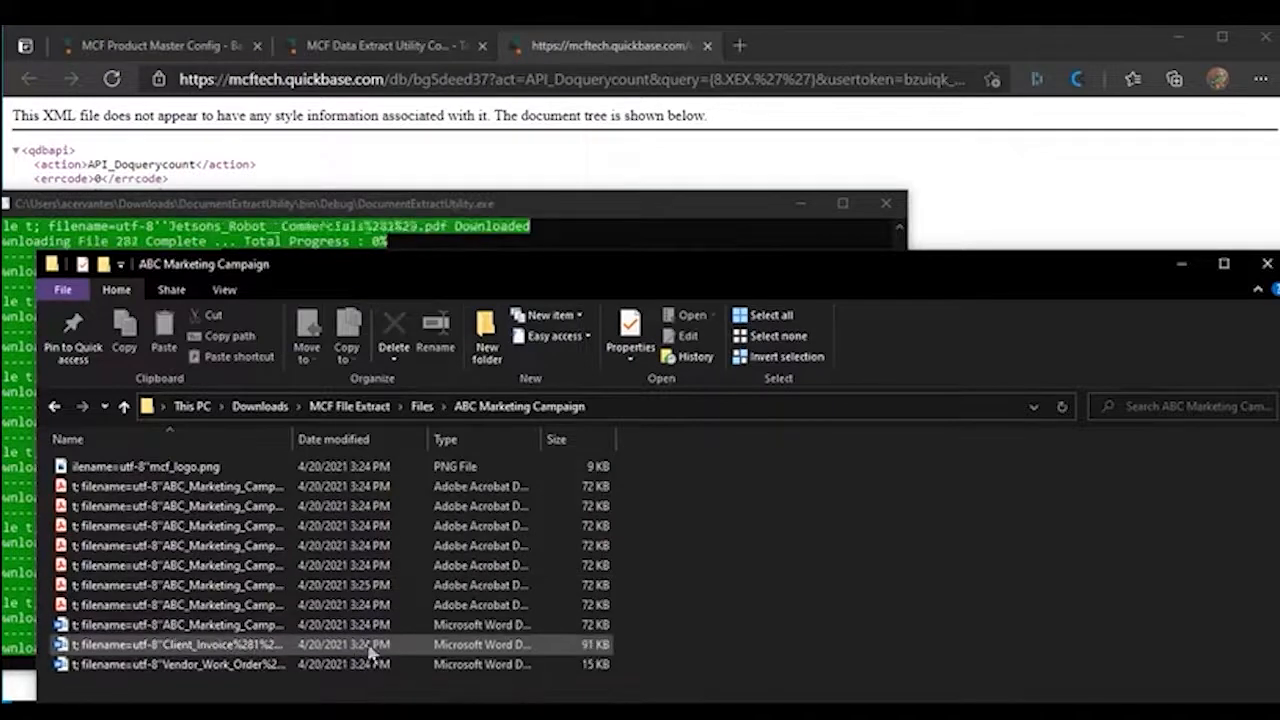
left_click(456, 201)
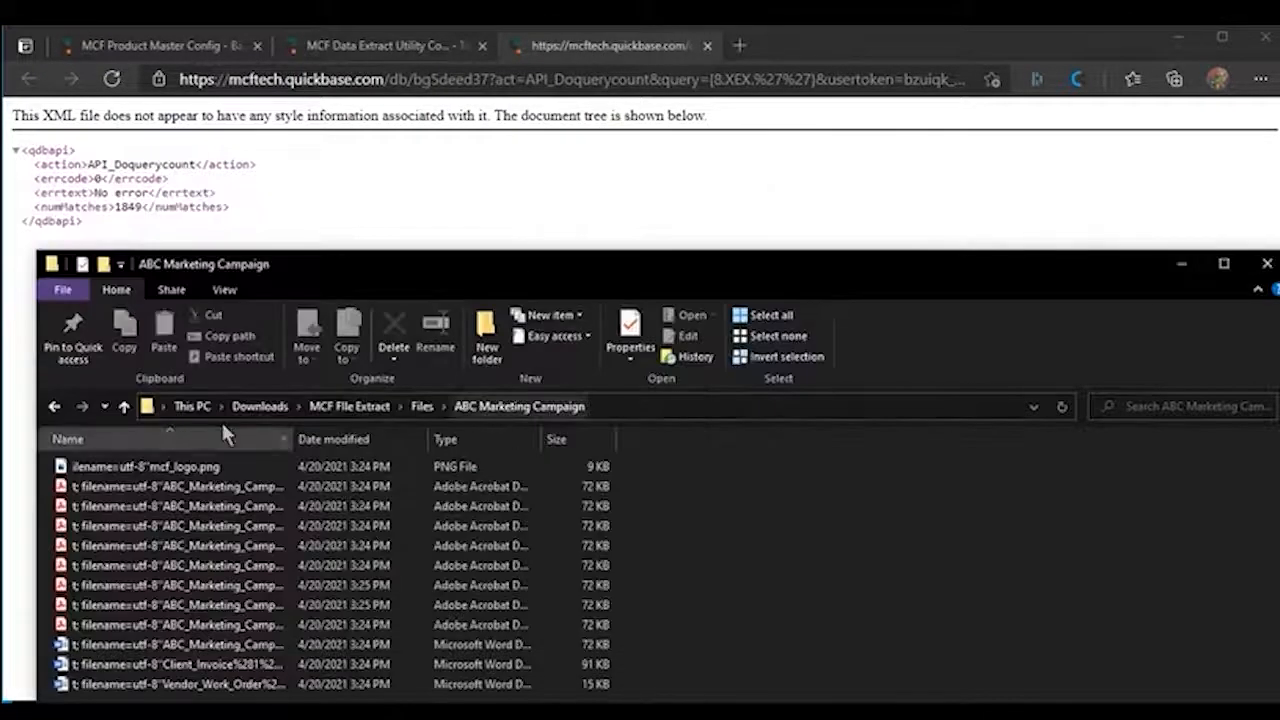
left_click(55, 406)
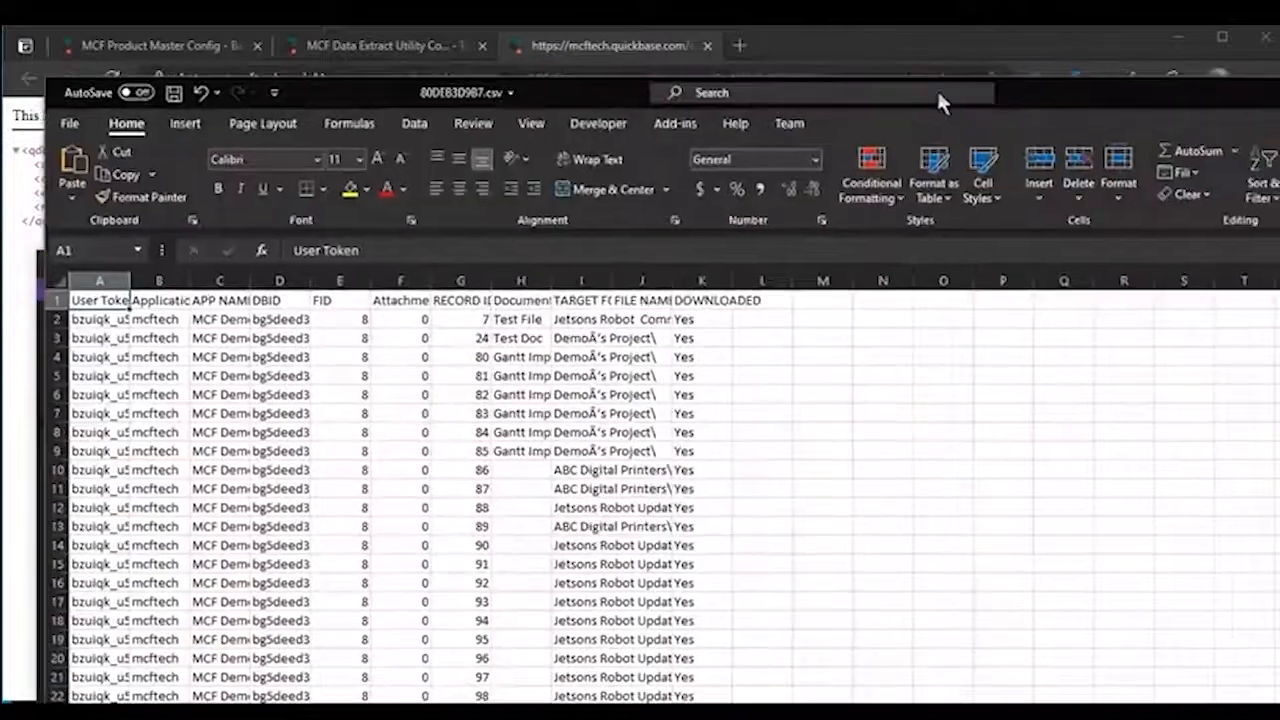
Maximize the 80DEB3D9B7.csv workbook, add filters to its header row and show only the rows with DOWNLOADED set to No.
double_click(1180, 88)
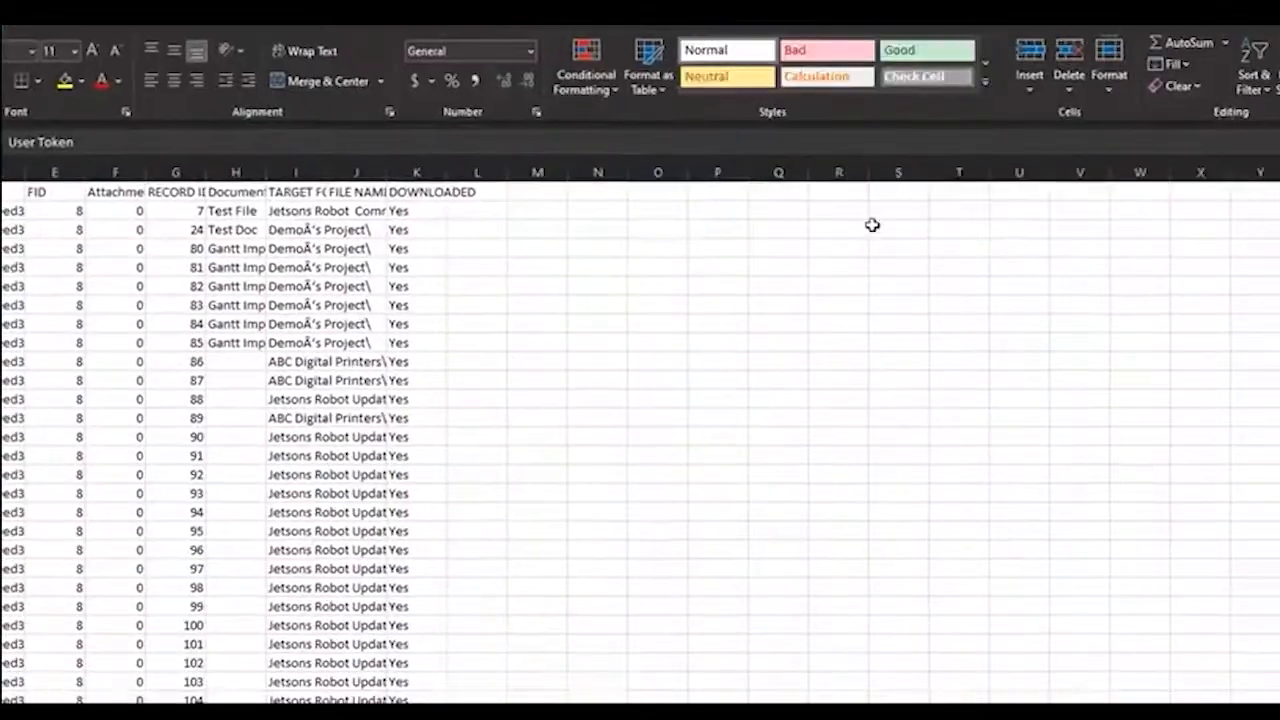
left_click(488, 149)
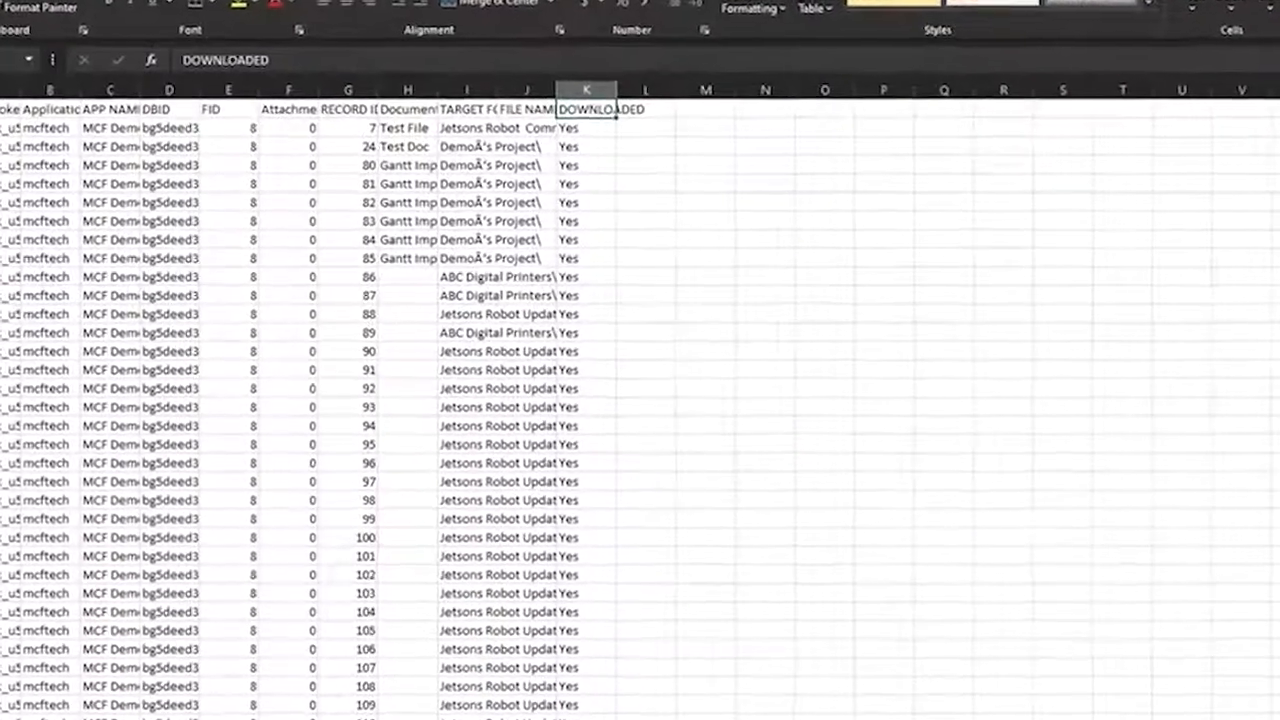
left_click(285, 3)
left_click(735, 8)
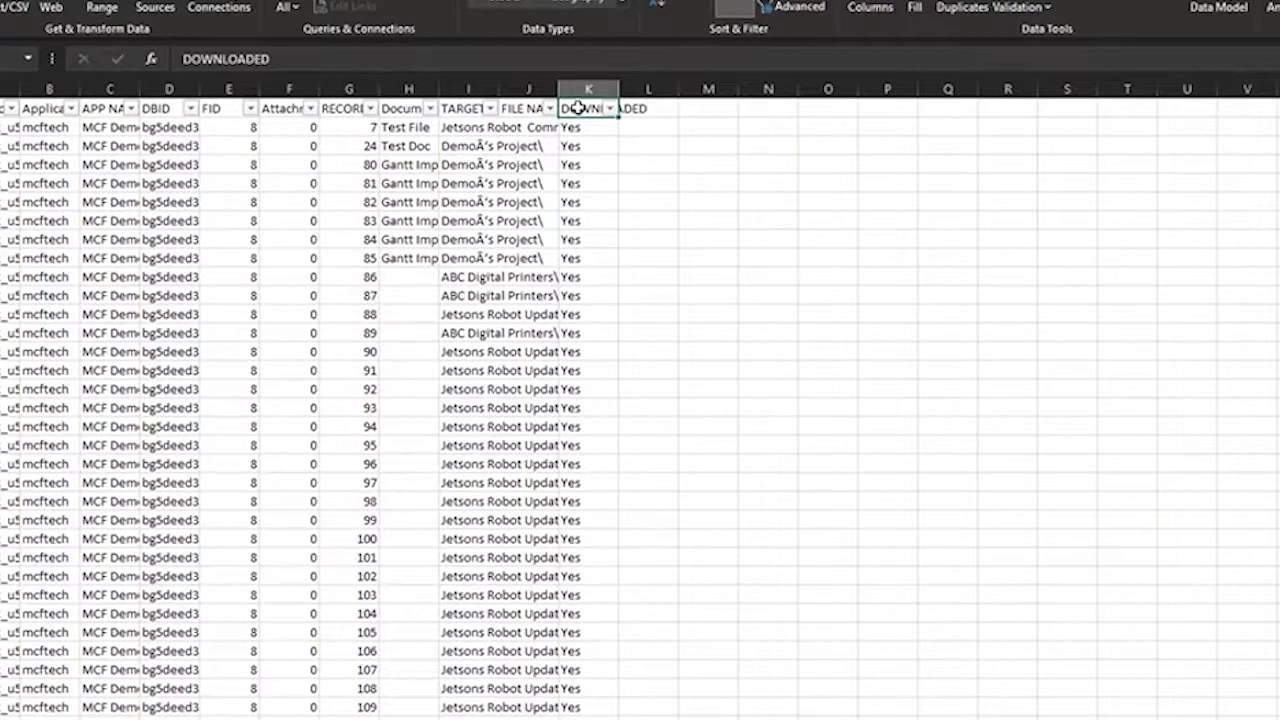
left_click(609, 107)
left_click(441, 327)
left_click(440, 343)
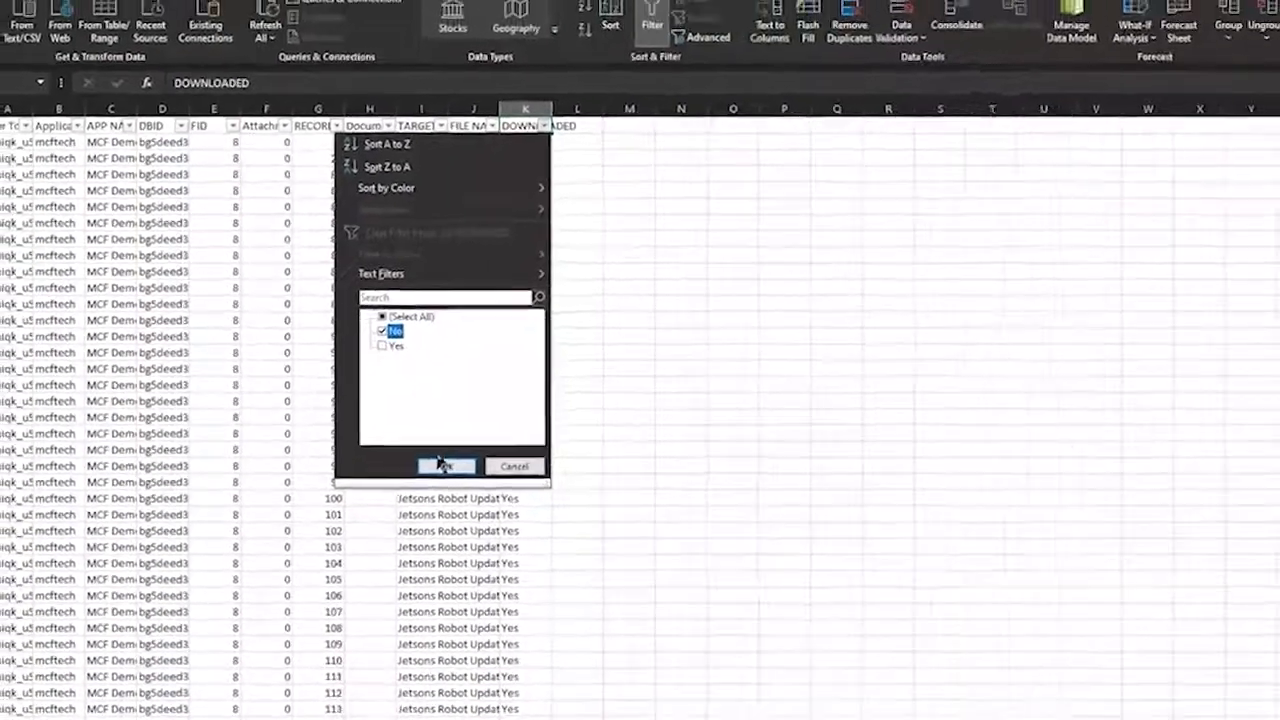
left_click(445, 466)
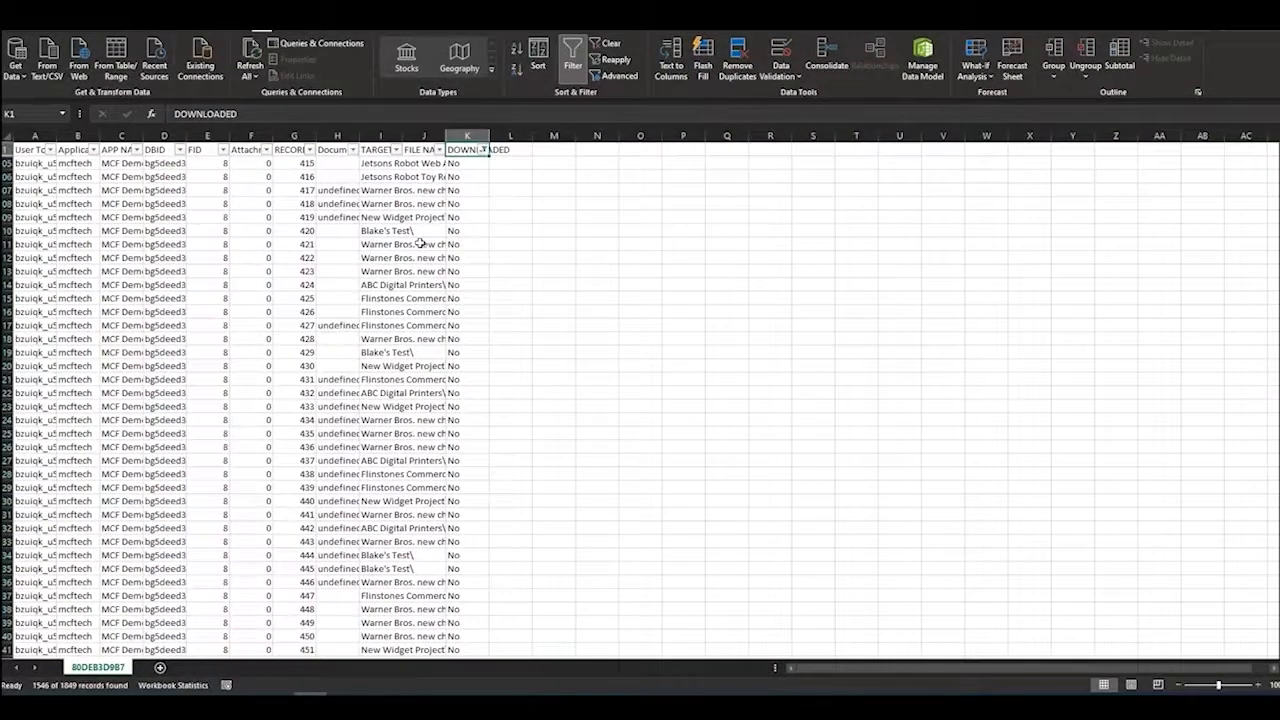
Include Yes alongside No in the DOWNLOADED column filter to show all rows.
left_click(483, 150)
left_click(357, 334)
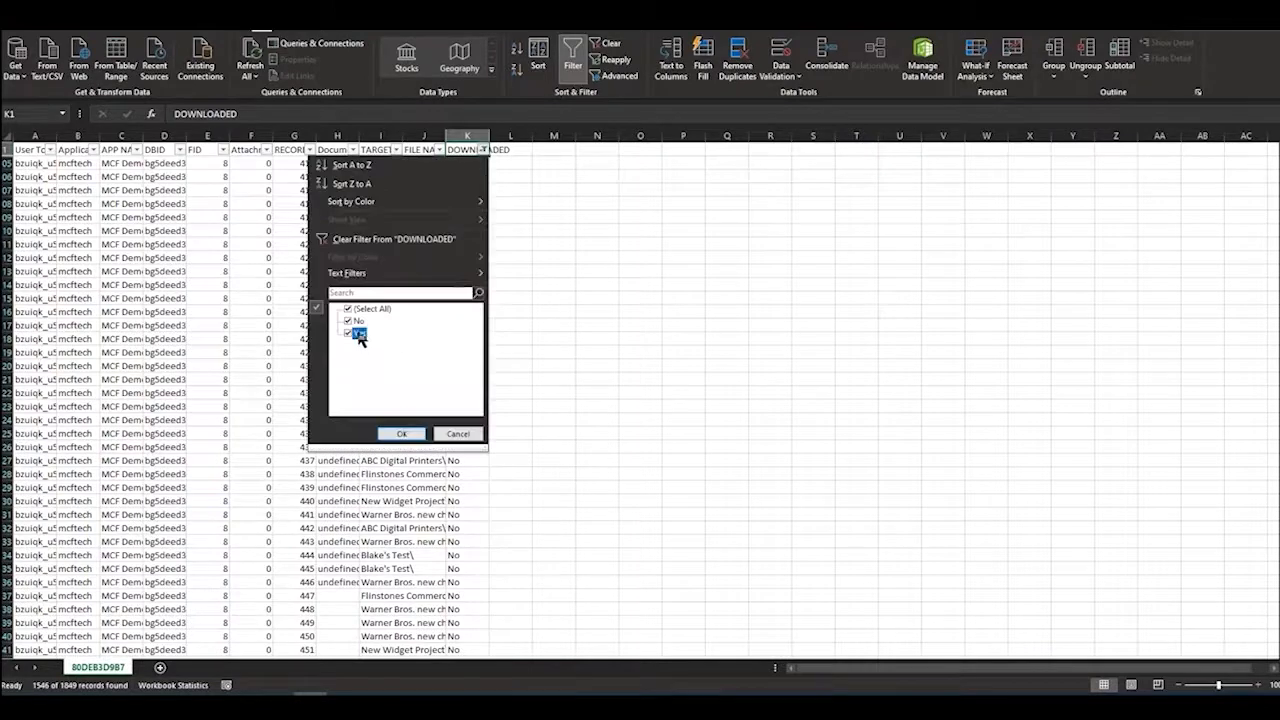
left_click(403, 433)
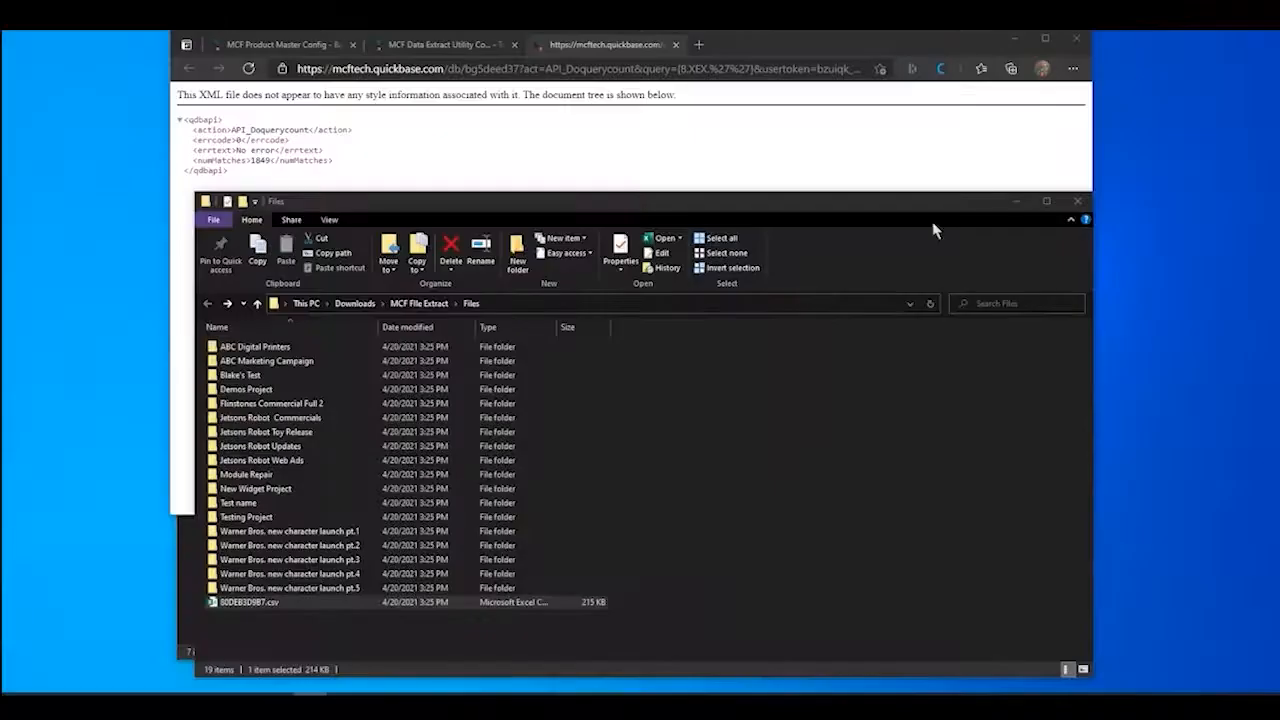
Minimize the Files folder window and close the record count result page in the browser.
left_click(1016, 201)
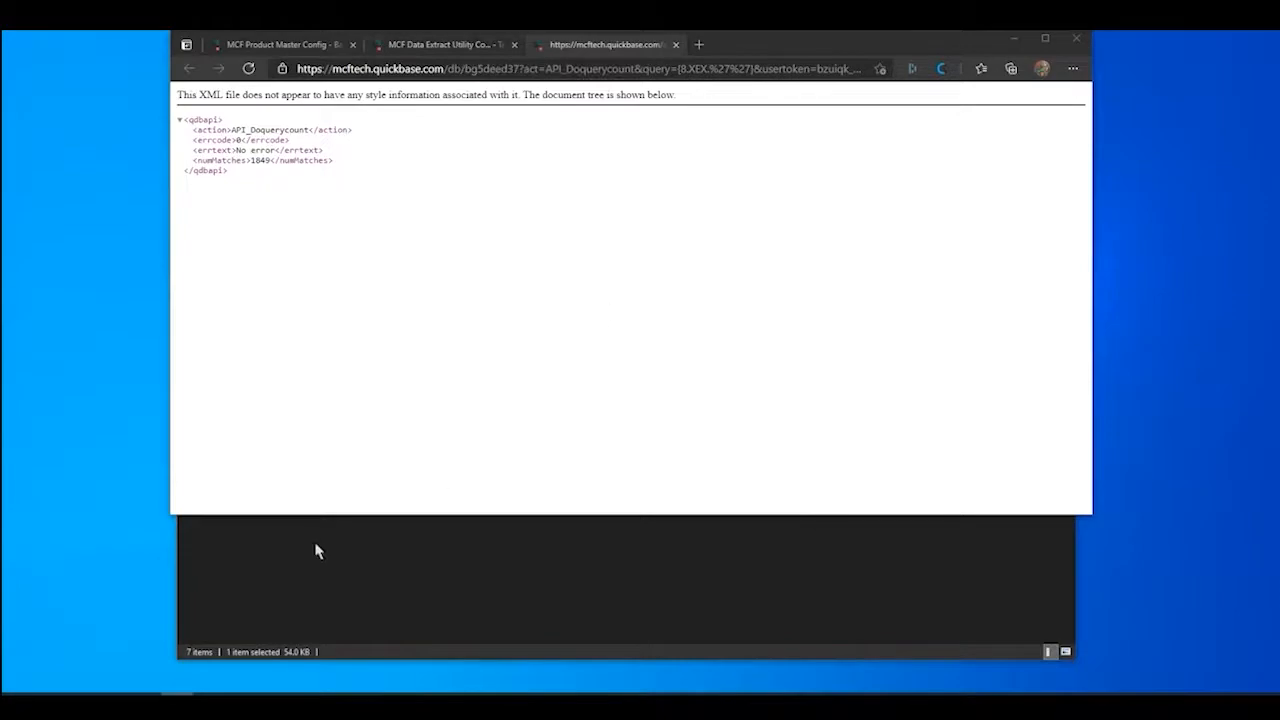
left_click(676, 45)
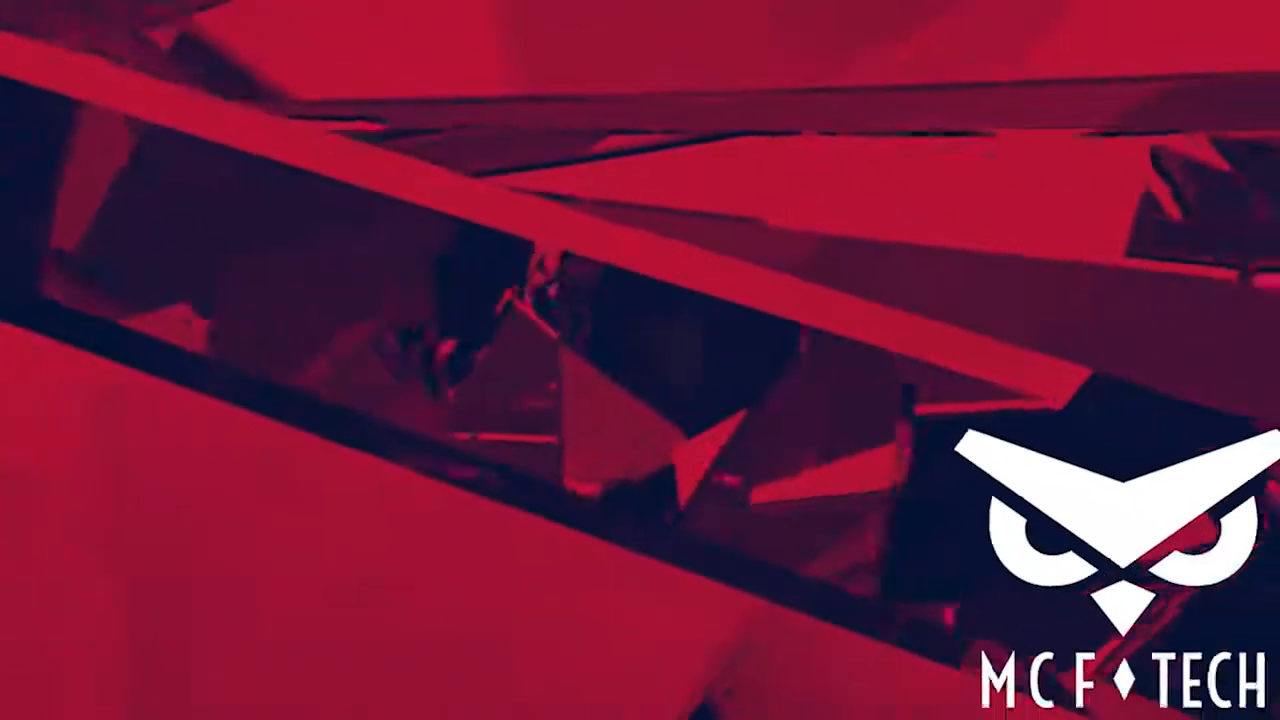